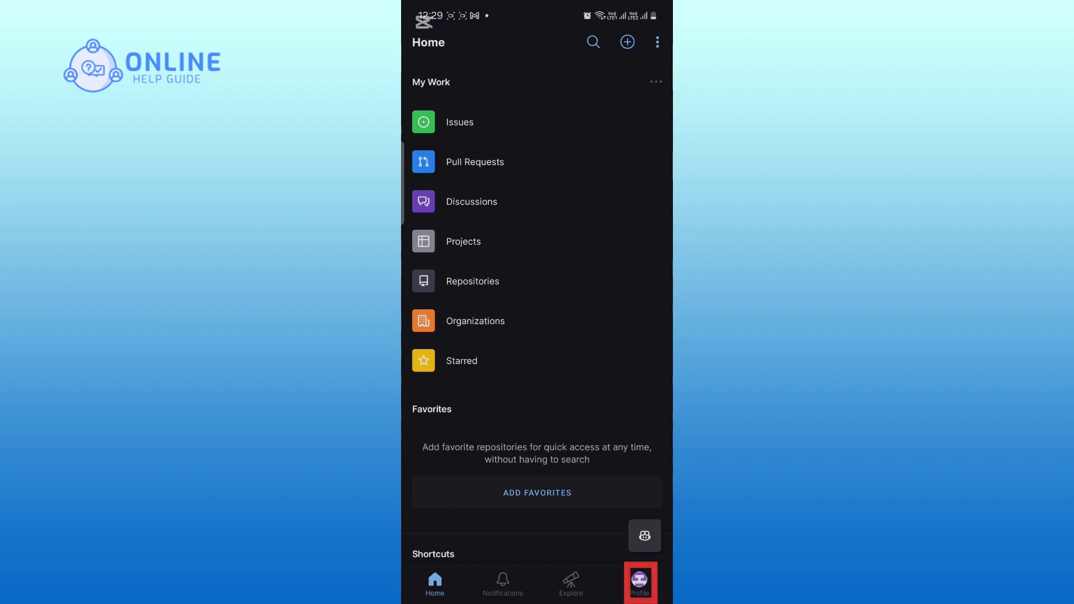
# Switch from the home feed to your own profile page using the Profile tab
pyautogui.click(640, 581)
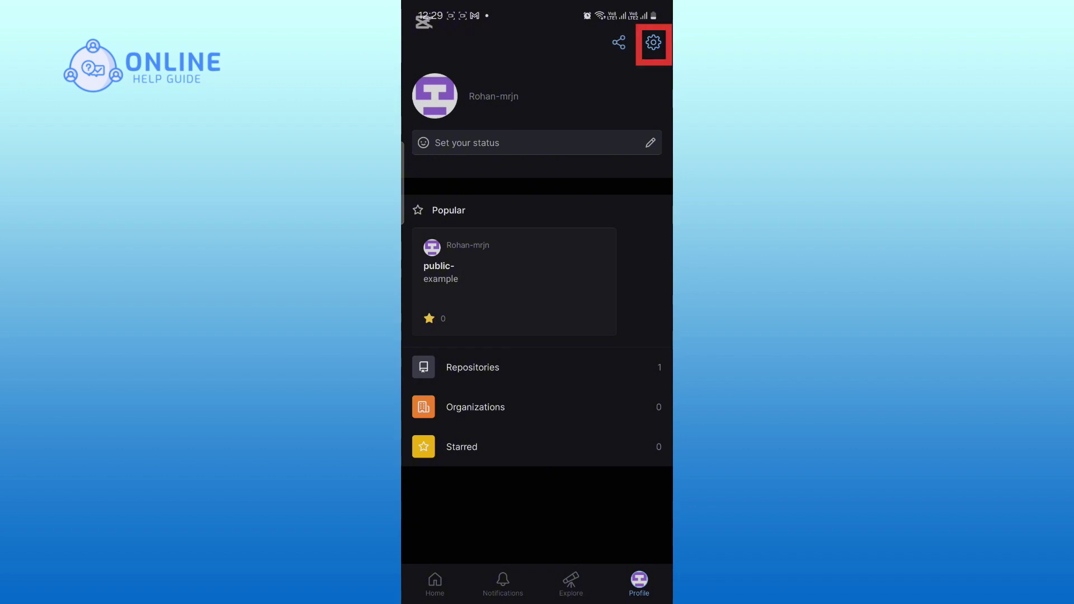
# In Settings, bring up the Language list to choose English over Follow system
pyautogui.click(653, 42)
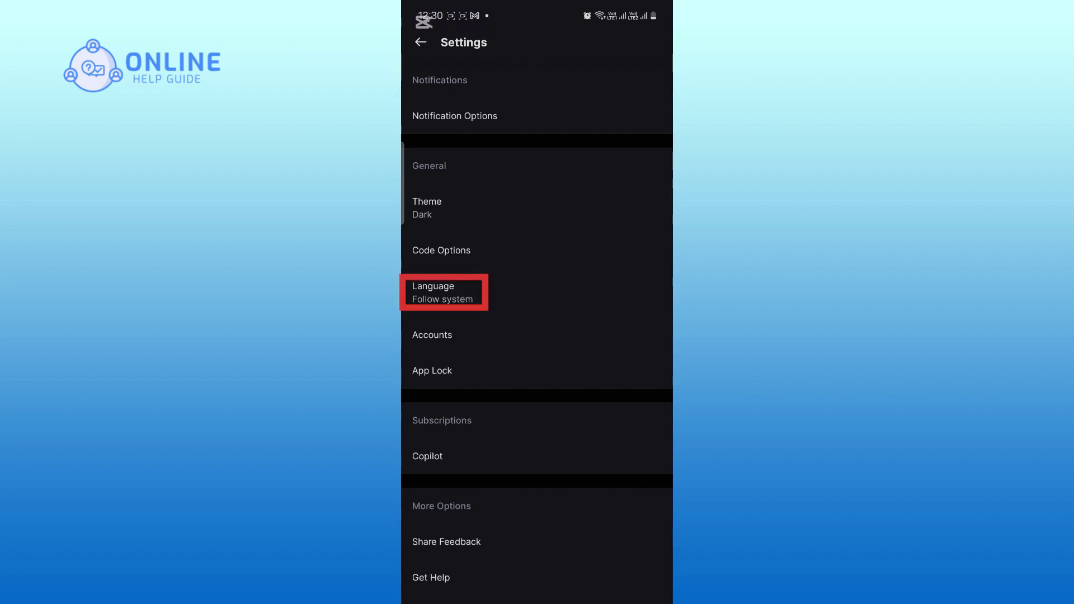
pyautogui.click(444, 293)
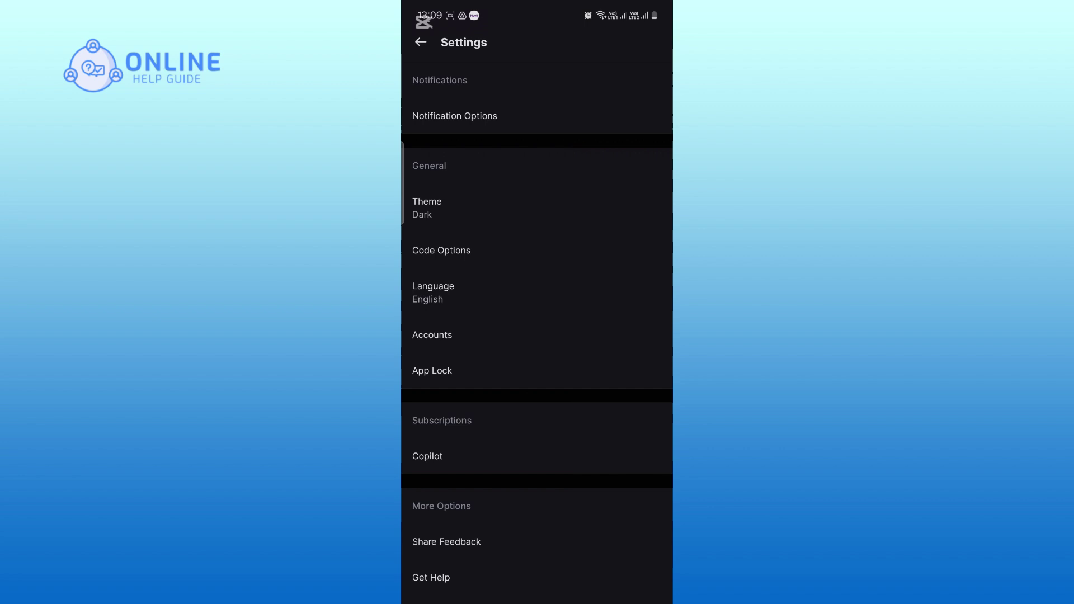
# Swipe back out of Settings and the GitHub app to the Android home screen
pyautogui.moveTo(672, 368)
pyautogui.mouseDown()
pyautogui.moveTo(646, 368)
pyautogui.moveTo(646, 384)
pyautogui.mouseUp()
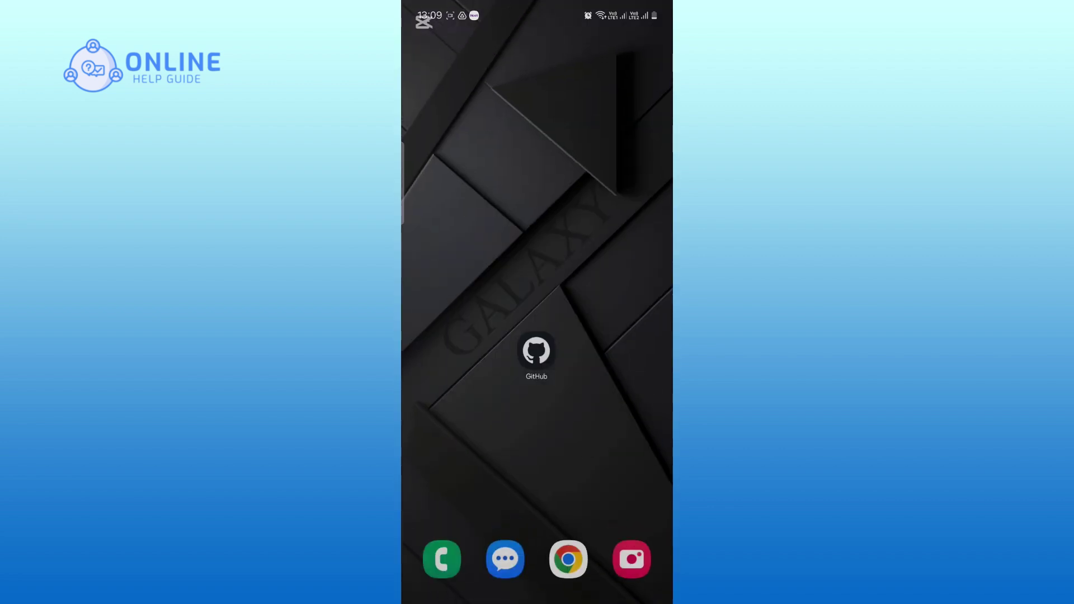